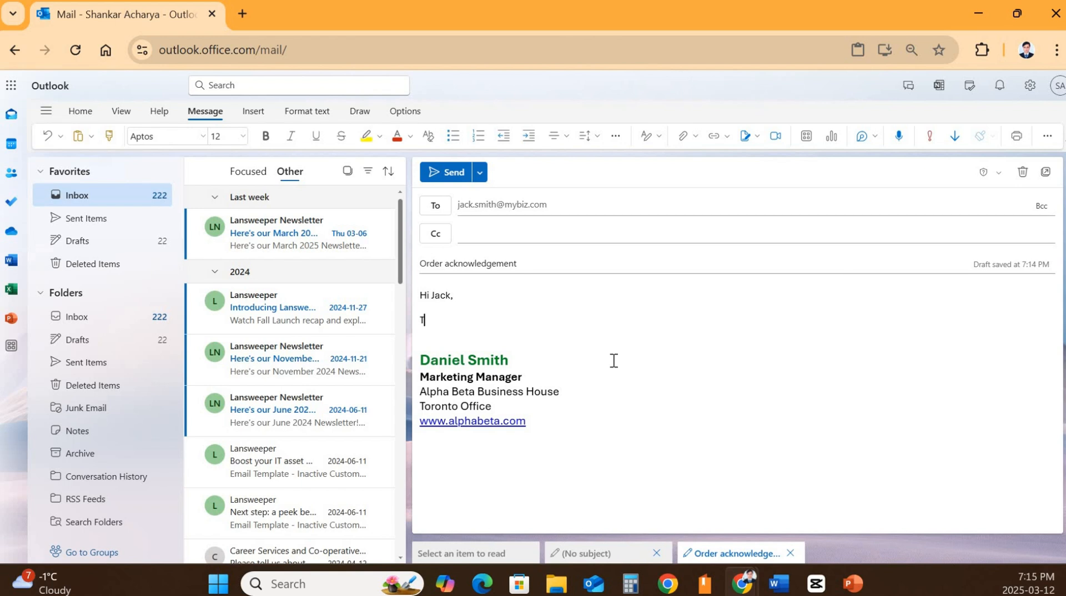
- Fix the partial word and type 'is to inform you' in the acknowledgement body
{"action": "key", "text": "BackSpace"}
{"action": "type", "text": "s is"}
{"action": "type", "text": "to inform you"}
- Paste the rest of the sentence, add a 'regards,' closing line, and select the old signature block
{"action": "type", "text": "that we have receive your order and we are processing it promptly."}
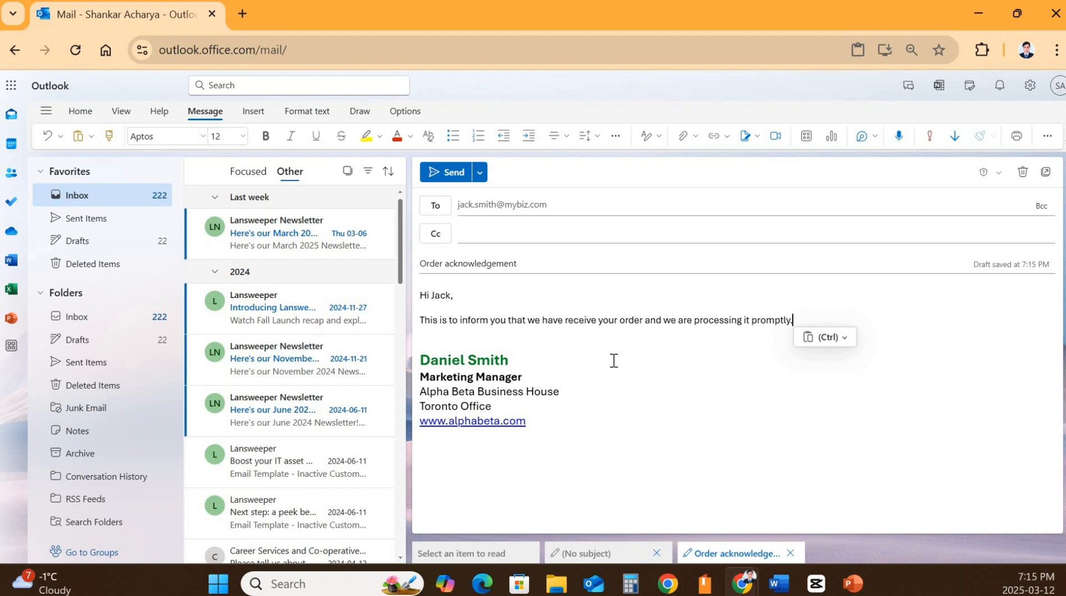
{"action": "key", "text": "Return"}
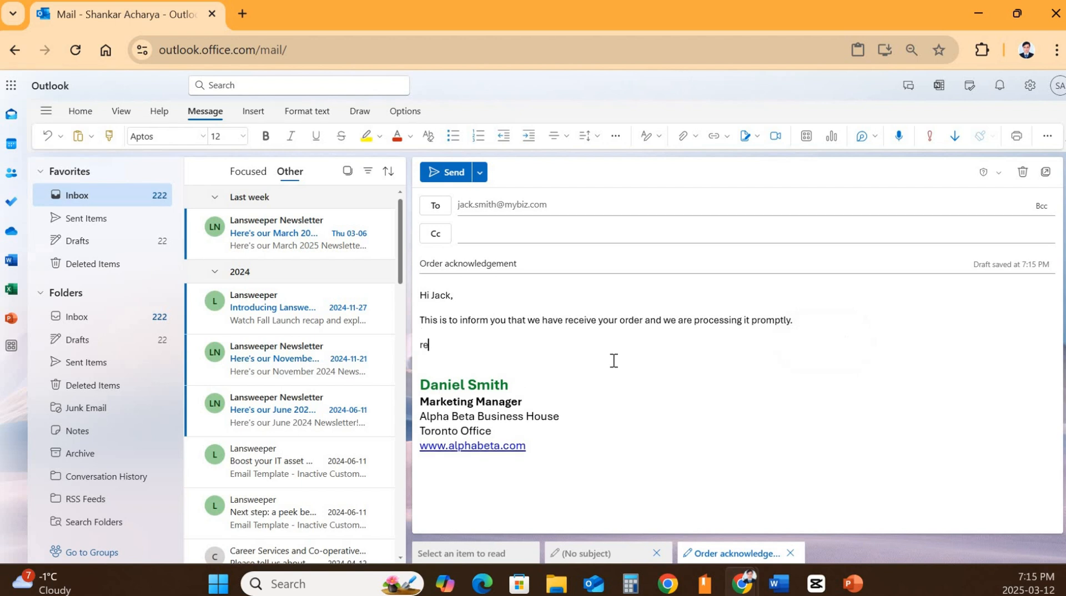
{"action": "type", "text": "regards,"}
{"action": "mouse_move", "coordinate": [422, 382]}
{"action": "left_mouse_down"}
{"action": "mouse_move", "coordinate": [555, 429]}
{"action": "mouse_move", "coordinate": [561, 462]}
{"action": "mouse_move", "coordinate": [676, 447]}
{"action": "left_mouse_up"}
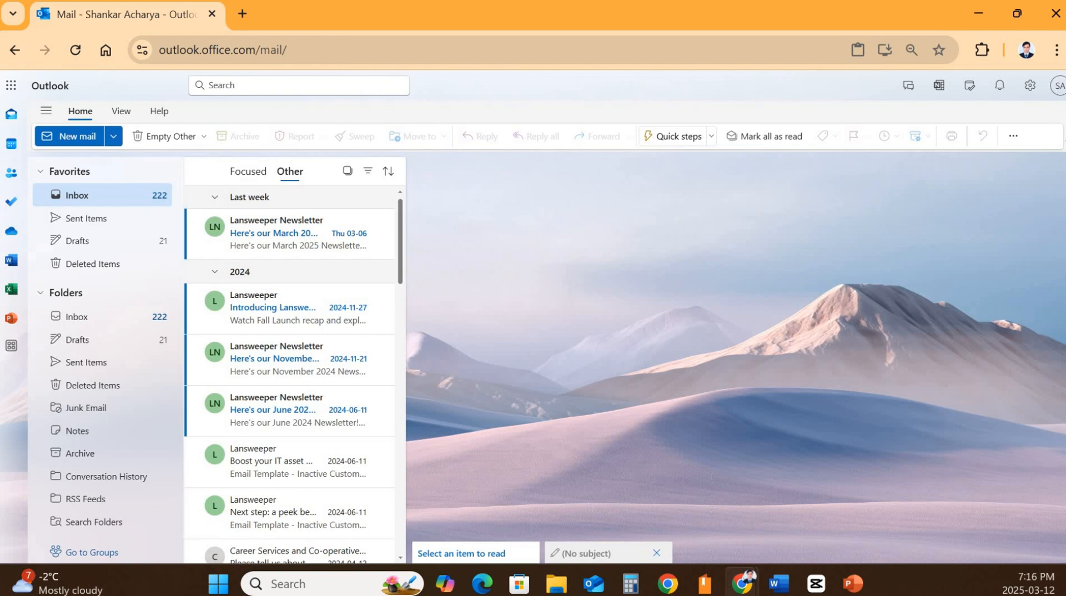
- From a new message, go to the Signatures settings via Insert > Signature > Signatures..
{"action": "left_click", "coordinate": [74, 139]}
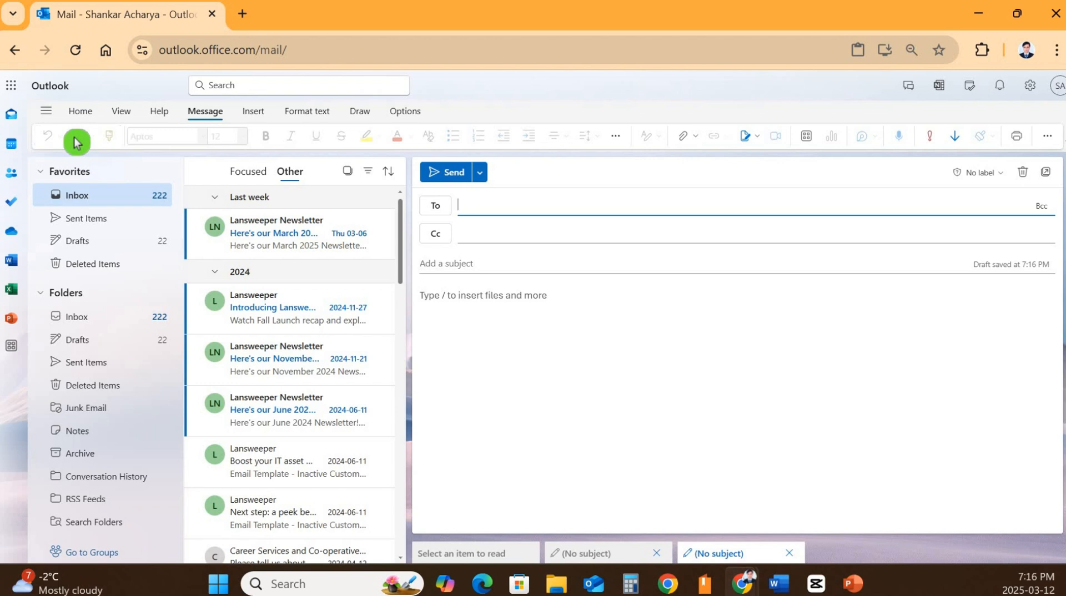
{"action": "left_click", "coordinate": [247, 115]}
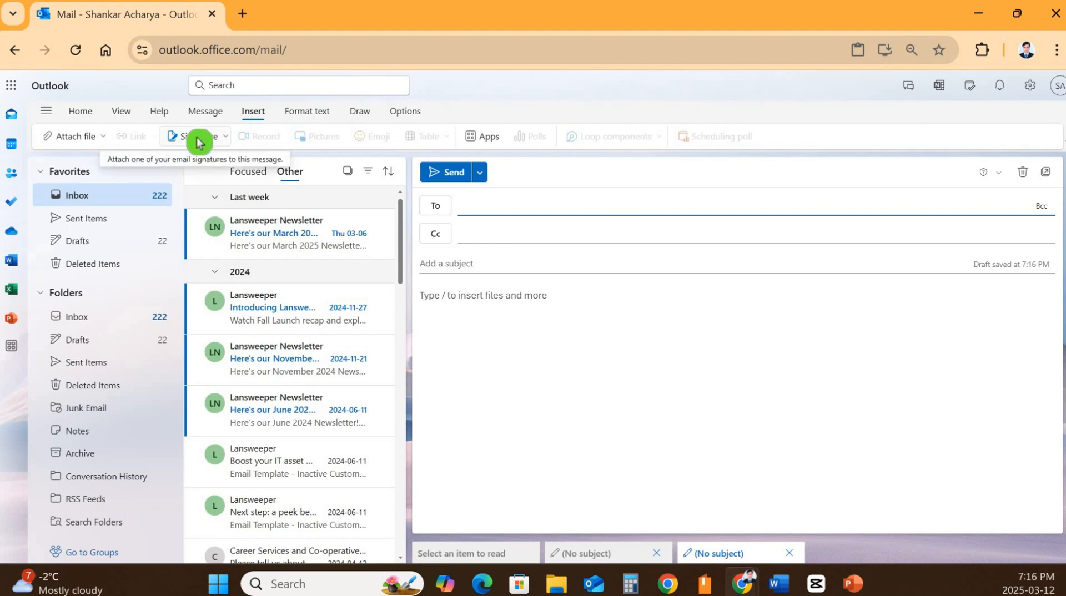
{"action": "left_click", "coordinate": [196, 139]}
{"action": "left_click", "coordinate": [198, 168]}
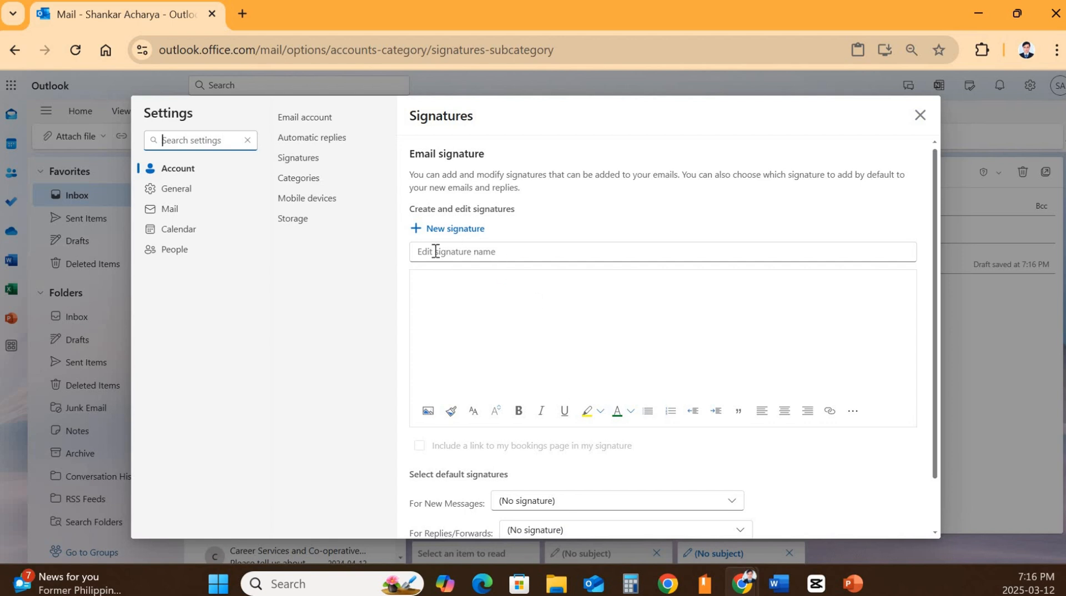
- Create and save a signature named 'Work', then select it from the signature list for editing
{"action": "left_click", "coordinate": [433, 271]}
{"action": "left_click", "coordinate": [453, 256]}
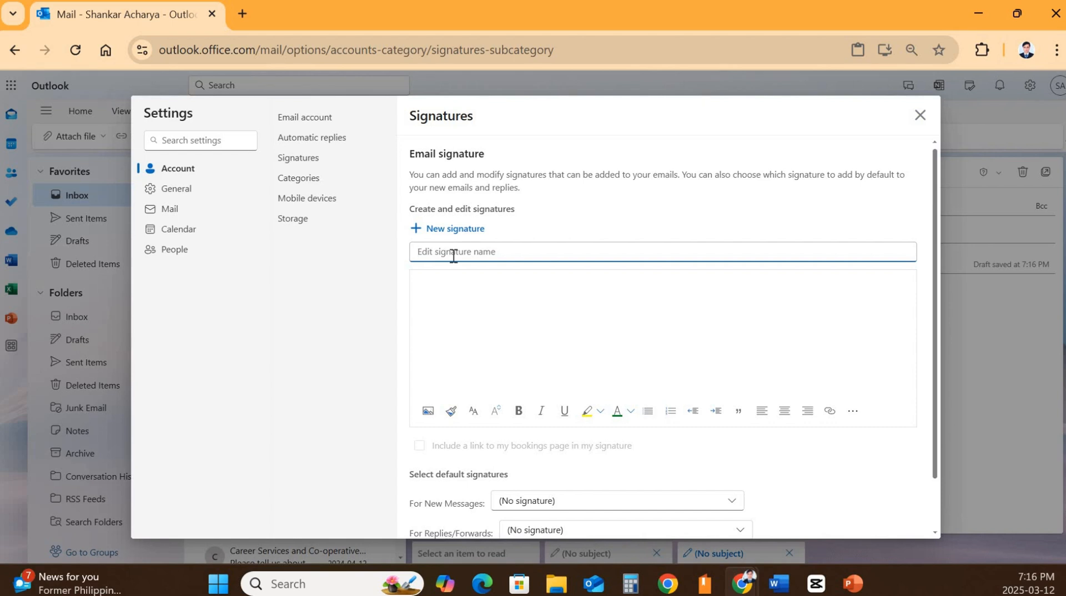
{"action": "type", "text": "Work"}
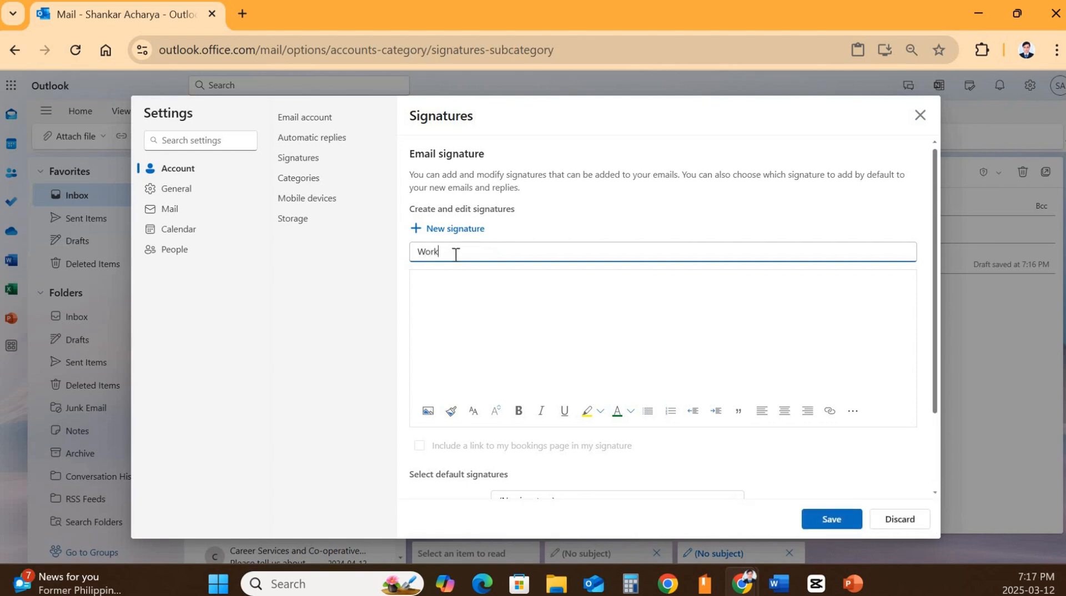
{"action": "left_click", "coordinate": [832, 523]}
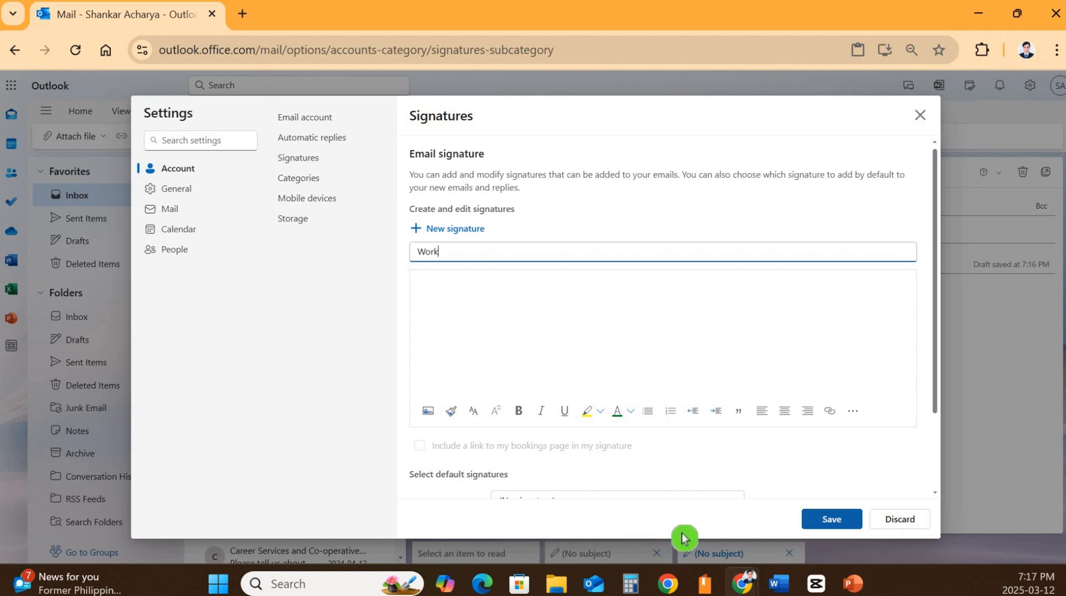
{"action": "left_click", "coordinate": [545, 257]}
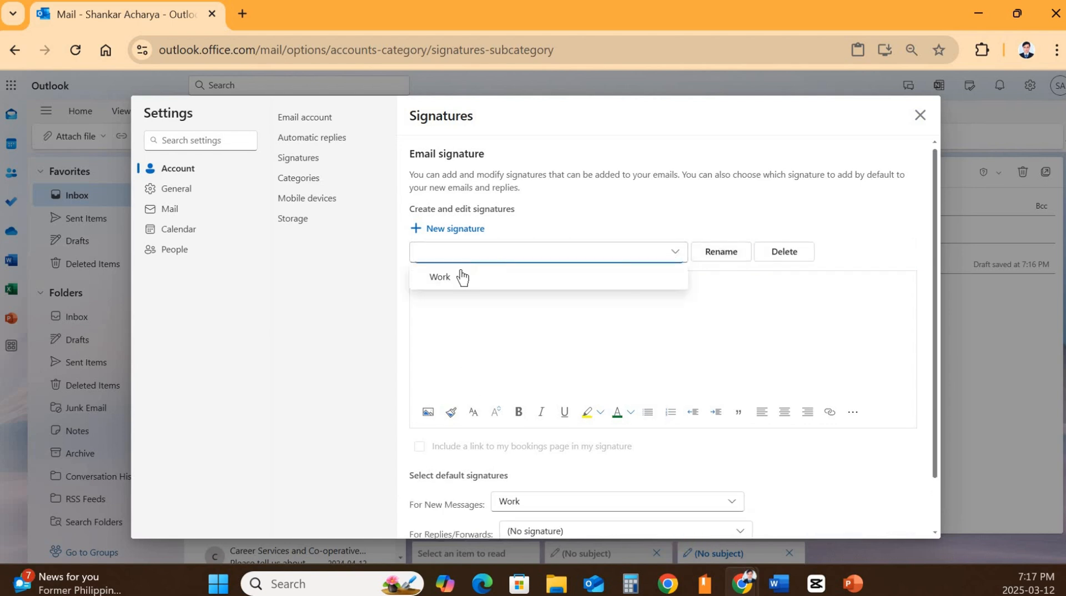
{"action": "left_click", "coordinate": [456, 279]}
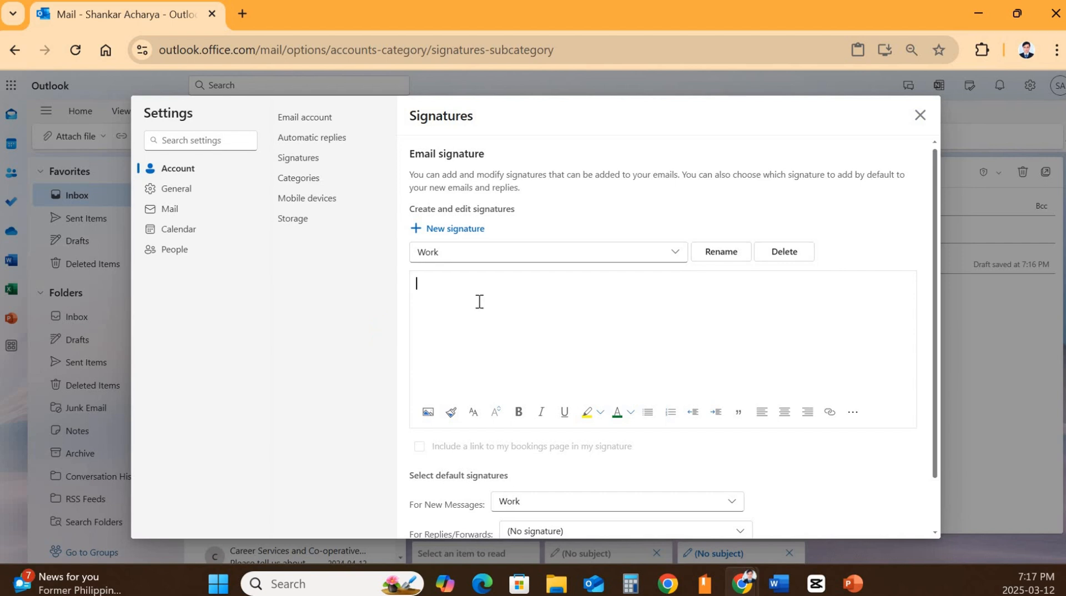
- Type the signer's full name and the 'Marketing Manager' title at the top of the signature
{"action": "type", "text": "Daniel S"}
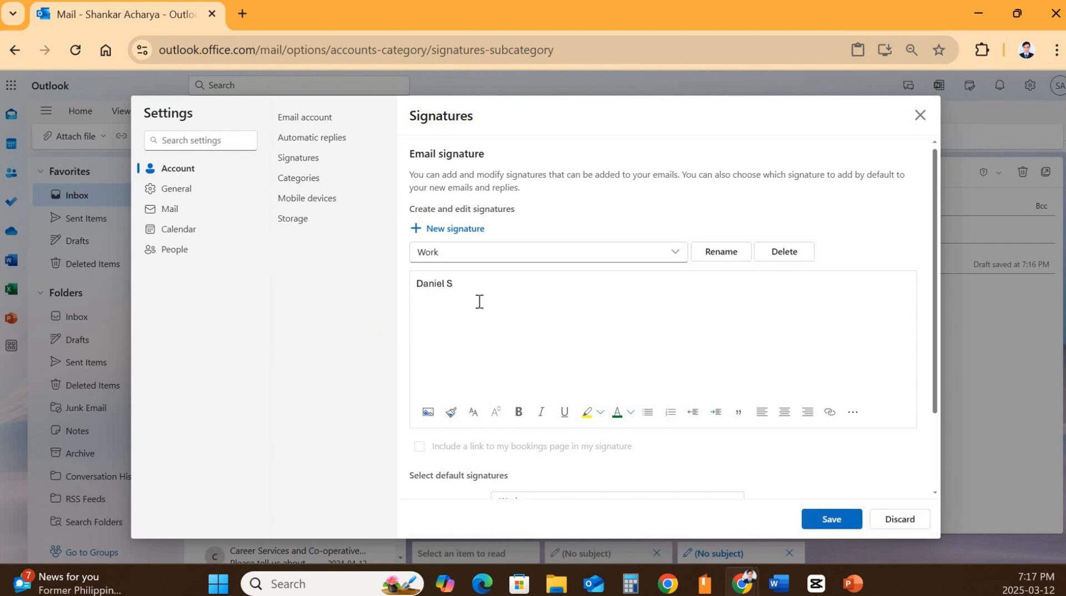
{"action": "key", "text": "BackSpace"}
{"action": "type", "text": "S"}
{"action": "type", "text": "mith"}
{"action": "type", "text": "Marketi"}
{"action": "type", "text": "ng"}
{"action": "type", "text": " Manager"}
{"action": "key", "text": "Return"}
- Add 'Alpha Beta Business House', 'Toronto Office' and the website address as further lines
{"action": "type", "text": "Alpha B"}
{"action": "type", "text": "eta"}
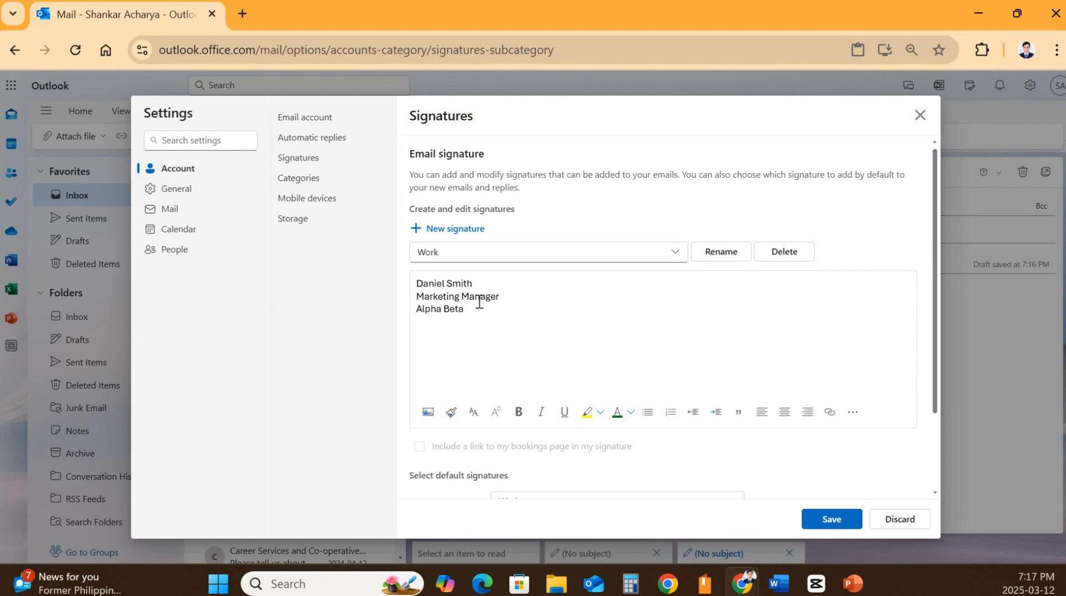
{"action": "type", "text": " Busines"}
{"action": "type", "text": "s"}
{"action": "type", "text": " House "}
{"action": "type", "text": "Toronto o"}
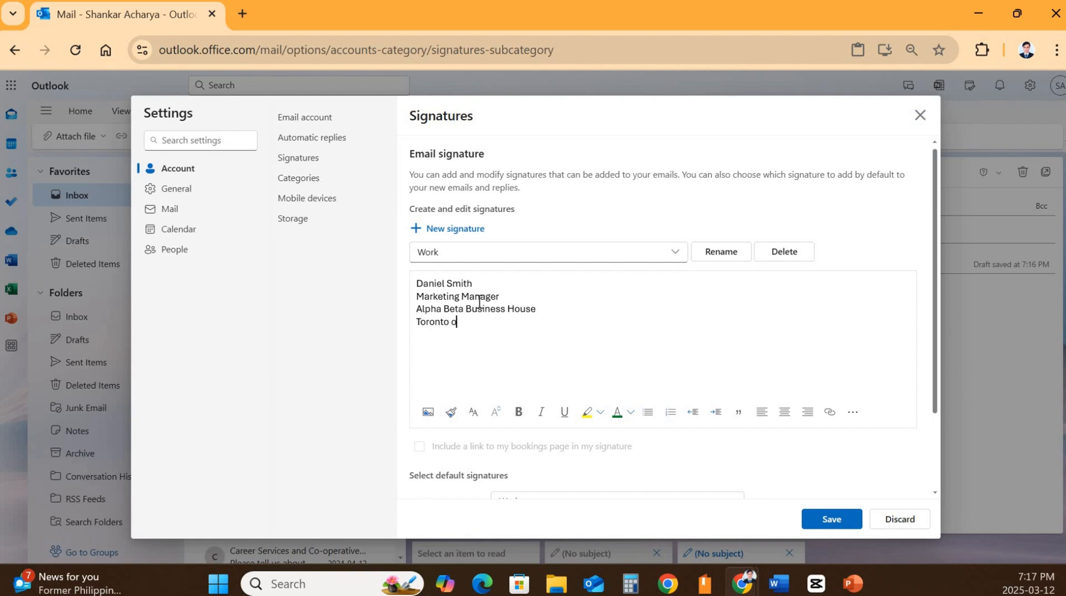
{"action": "key", "text": "BackSpace"}
{"action": "type", "text": "Office"}
{"action": "key", "text": "Return"}
{"action": "type", "text": "www.a"}
{"action": "type", "text": "p"}
{"action": "type", "text": "pha"}
{"action": "type", "text": "beta"}
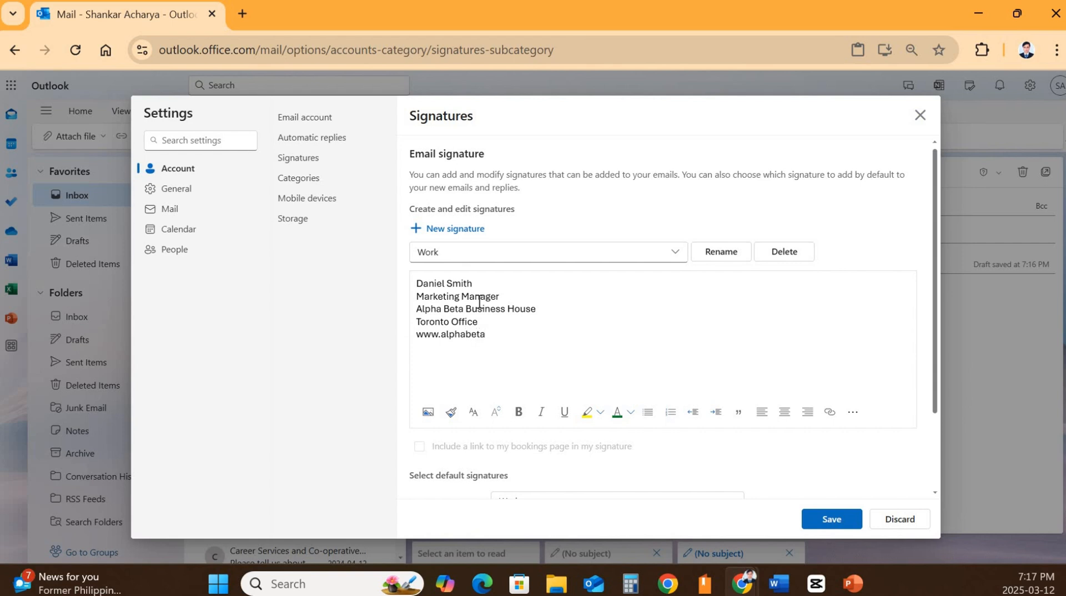
{"action": "type", "text": ".com"}
{"action": "left_click_drag", "start_coordinate": [416, 336], "coordinate": [509, 335]}
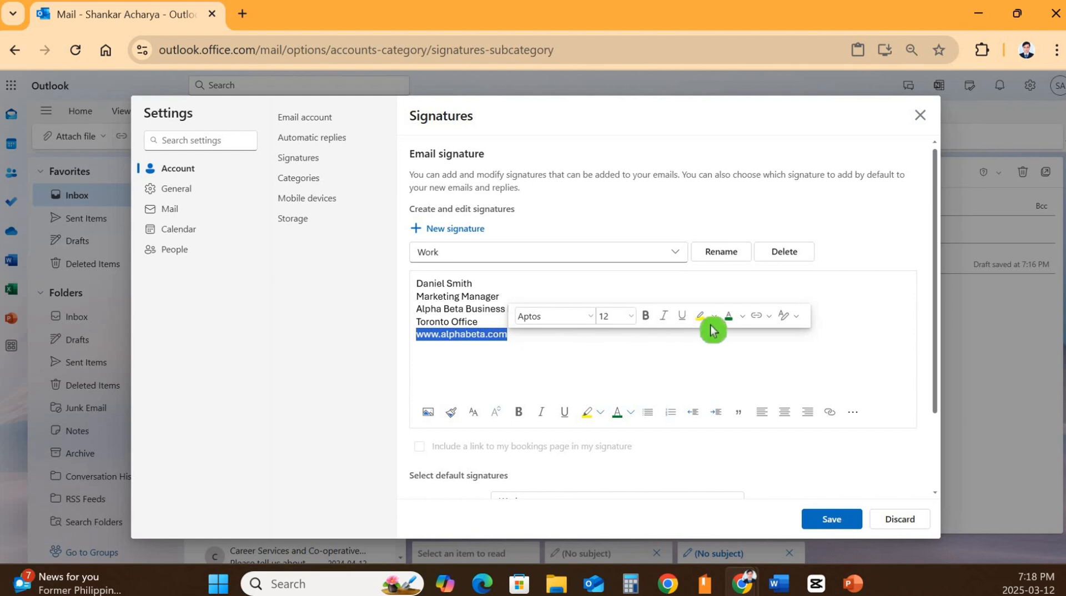
{"action": "left_click", "coordinate": [760, 321]}
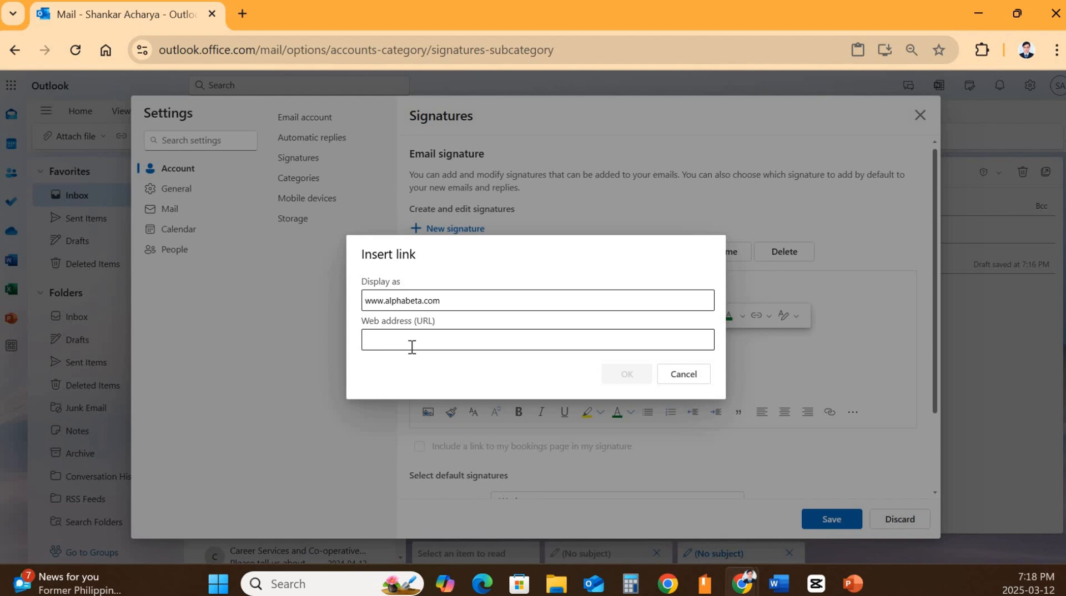
{"action": "type", "text": "www"}
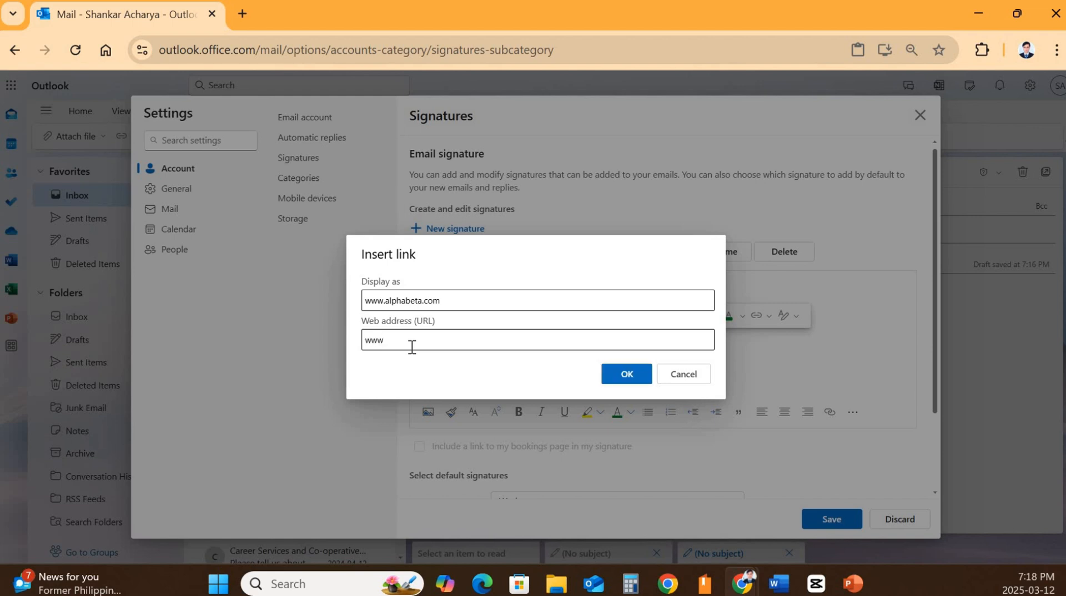
{"action": "type", "text": ".google.com"}
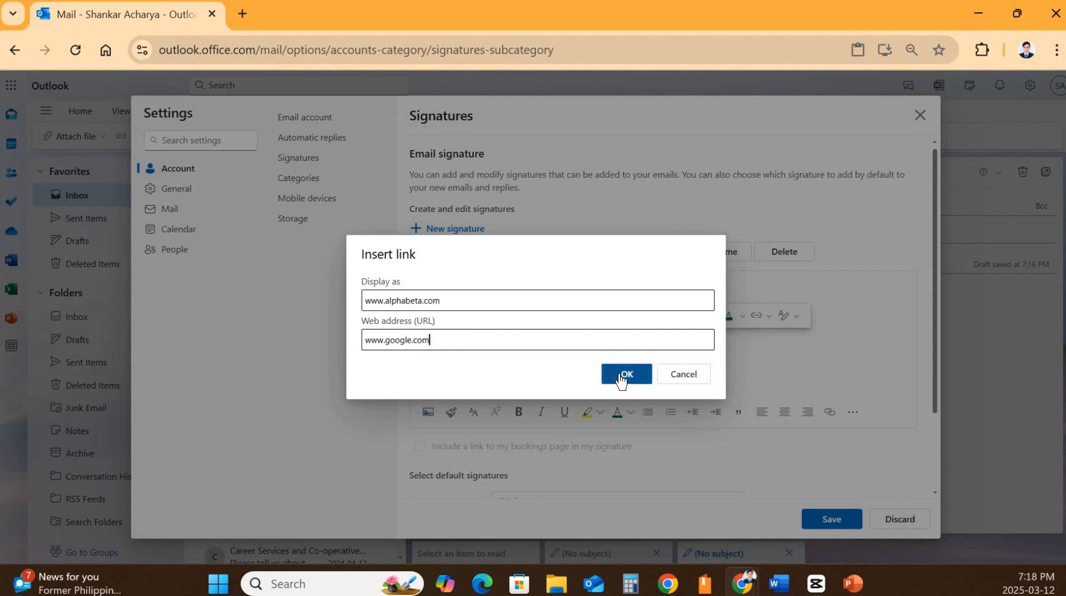
{"action": "left_click", "coordinate": [647, 375]}
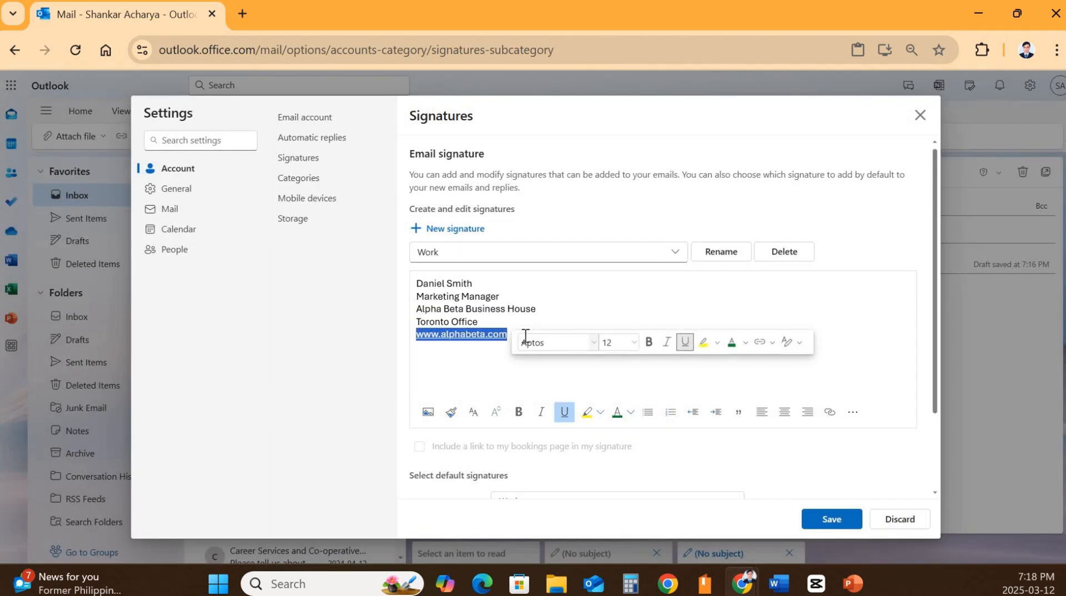
{"action": "left_click", "coordinate": [519, 333]}
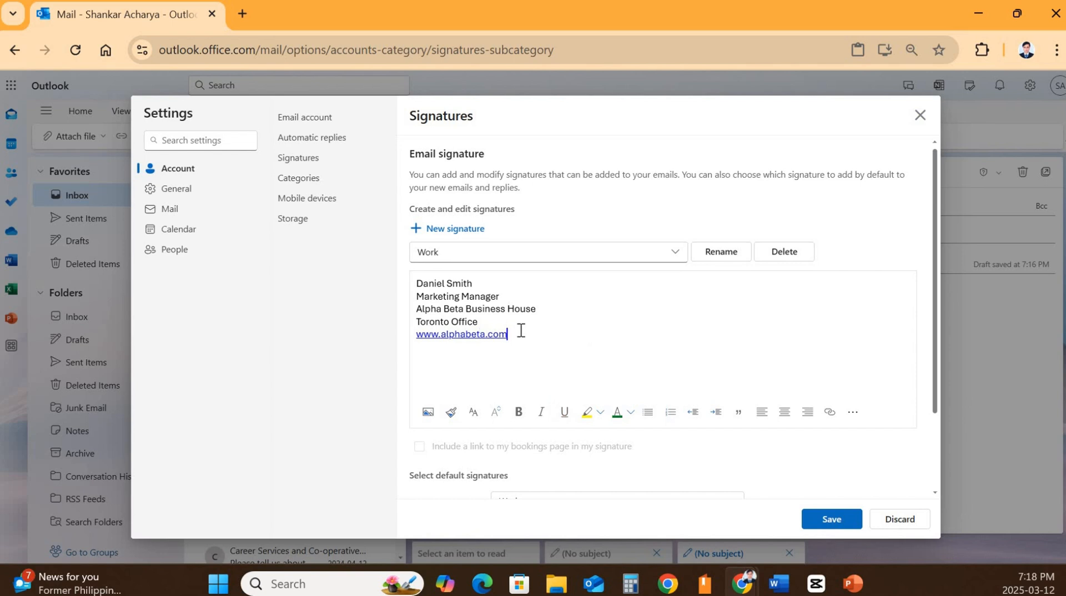
{"action": "left_click", "coordinate": [593, 409]}
- Make the name line 18-point bold
{"action": "triple_click", "coordinate": [418, 283]}
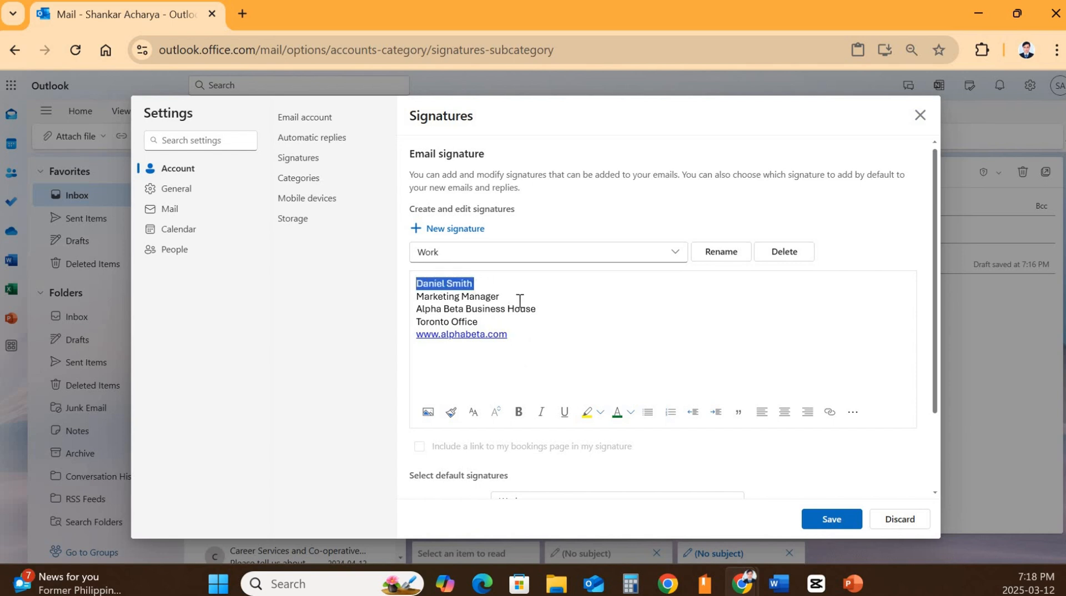
{"action": "left_click", "coordinate": [516, 258]}
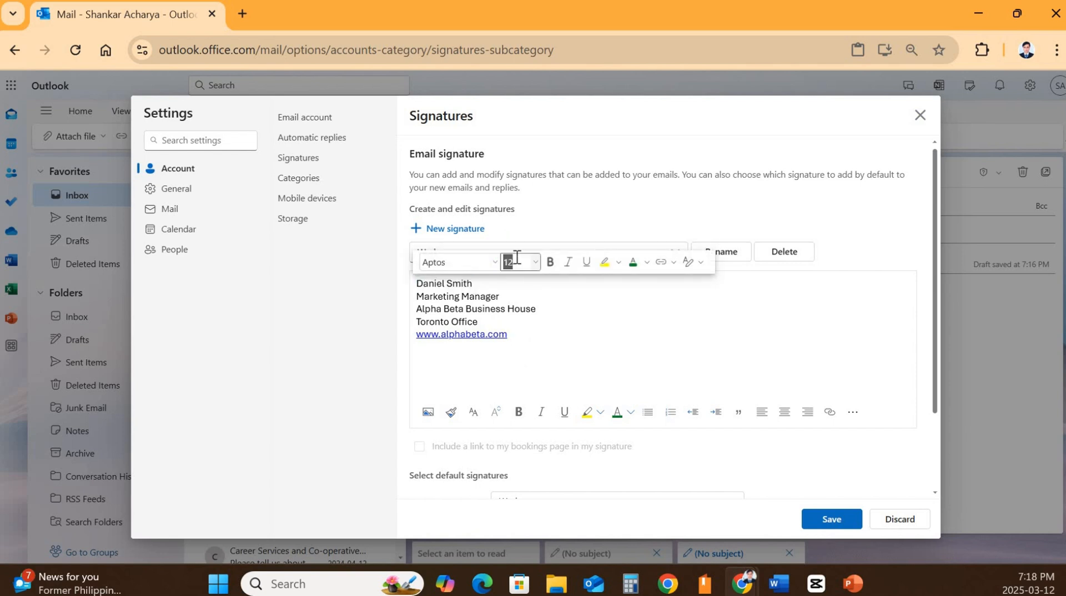
{"action": "type", "text": "18"}
{"action": "key", "text": "Return"}
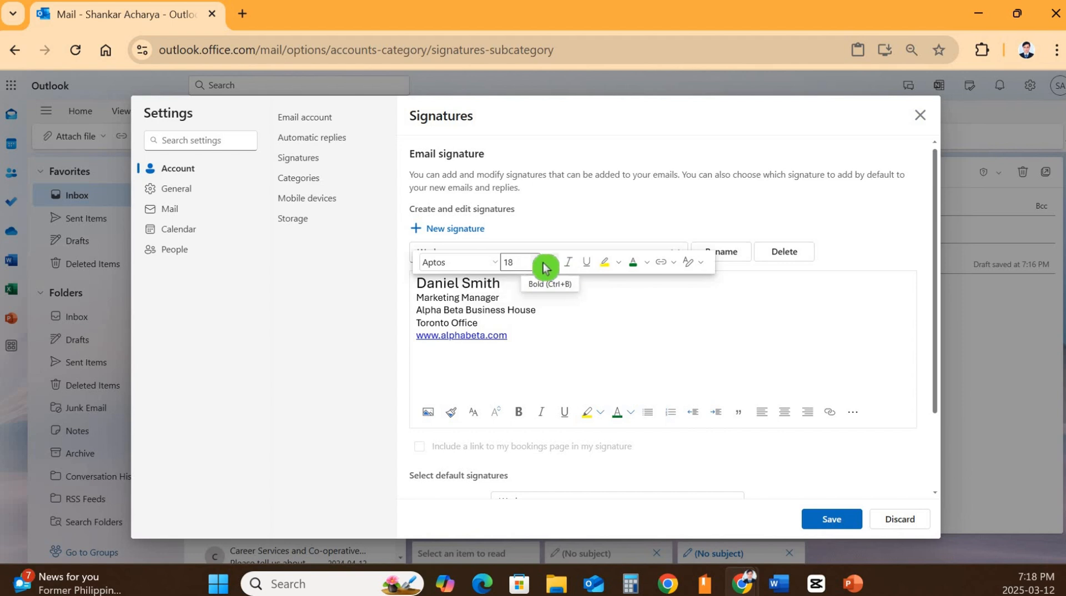
{"action": "left_click", "coordinate": [544, 264]}
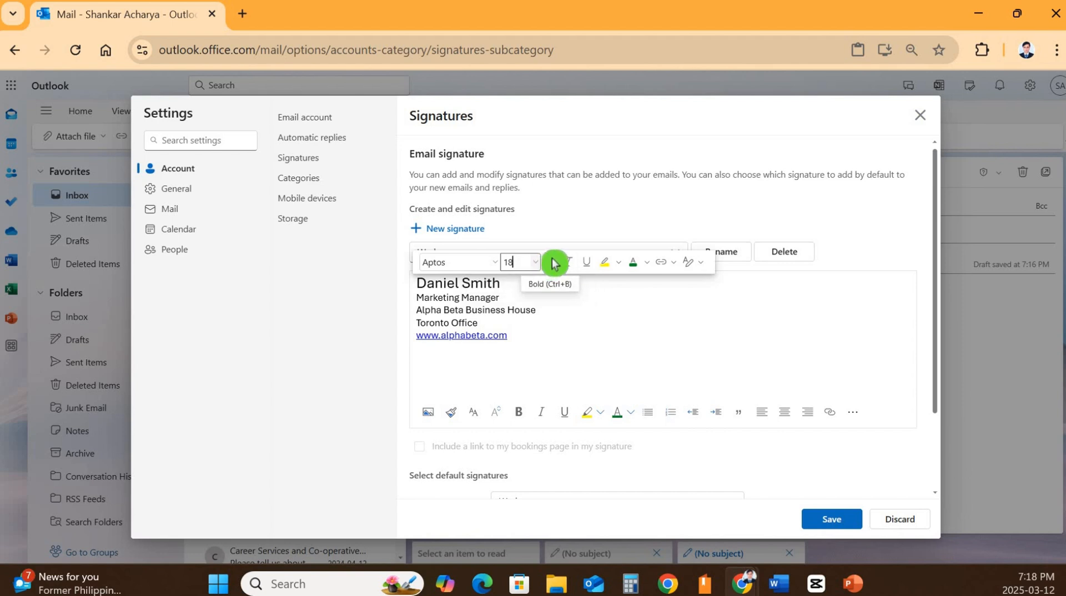
{"action": "left_click", "coordinate": [521, 269]}
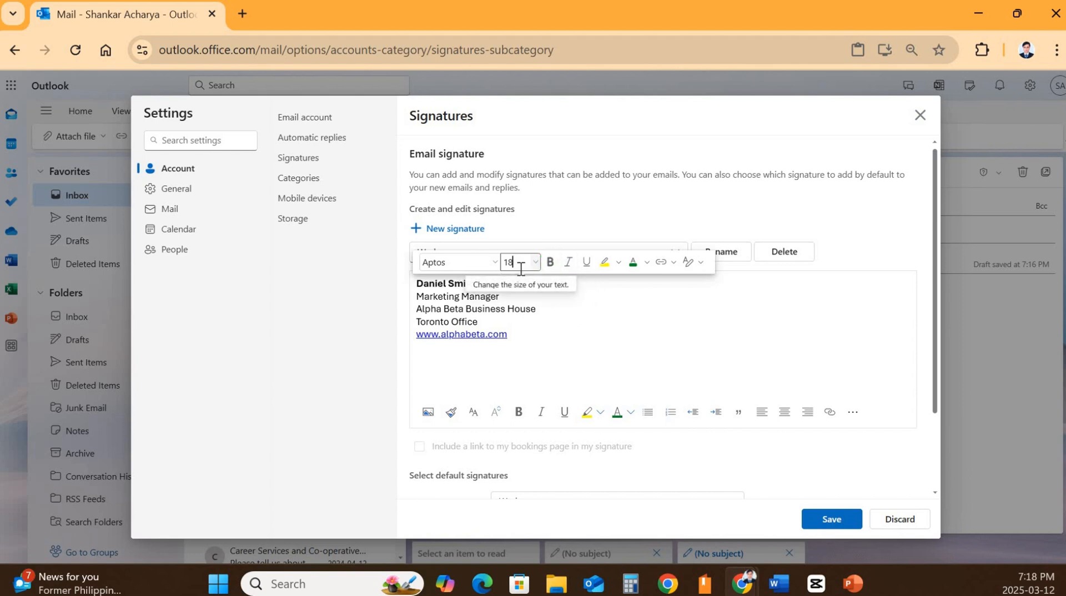
{"action": "left_click", "coordinate": [521, 271]}
- Set the title, company, office and website lines to 14-point
{"action": "left_click_drag", "start_coordinate": [500, 299], "coordinate": [413, 299]}
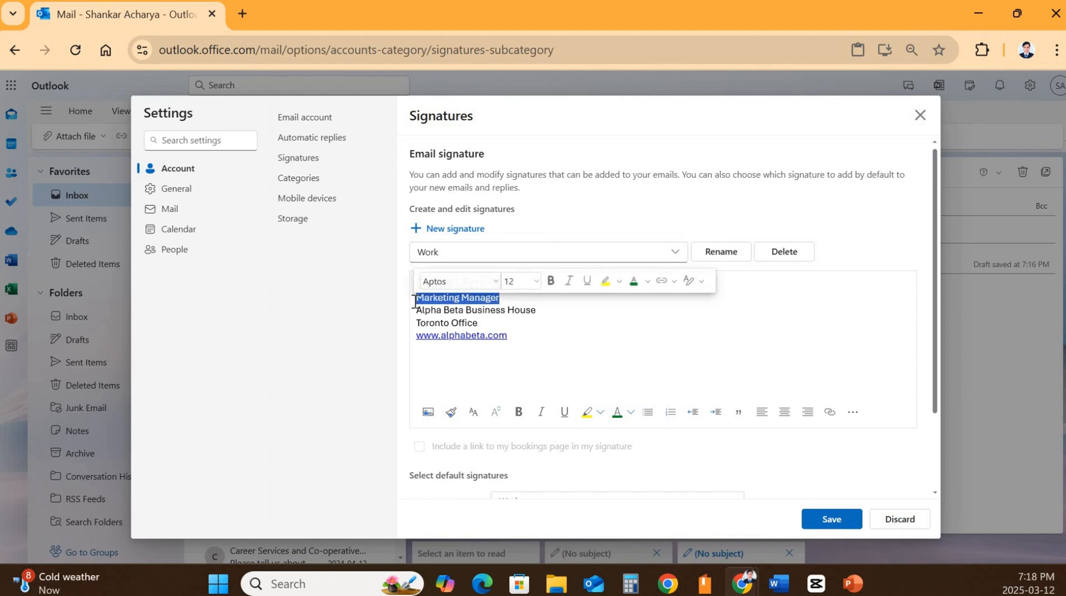
{"action": "left_click", "coordinate": [555, 360]}
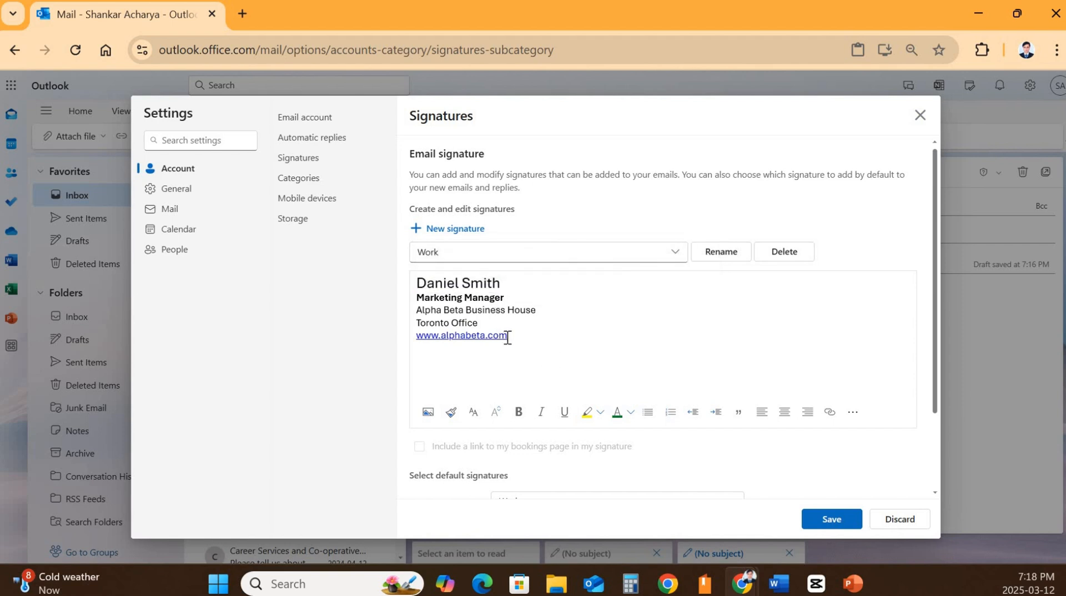
{"action": "left_click_drag", "start_coordinate": [509, 338], "coordinate": [413, 298]}
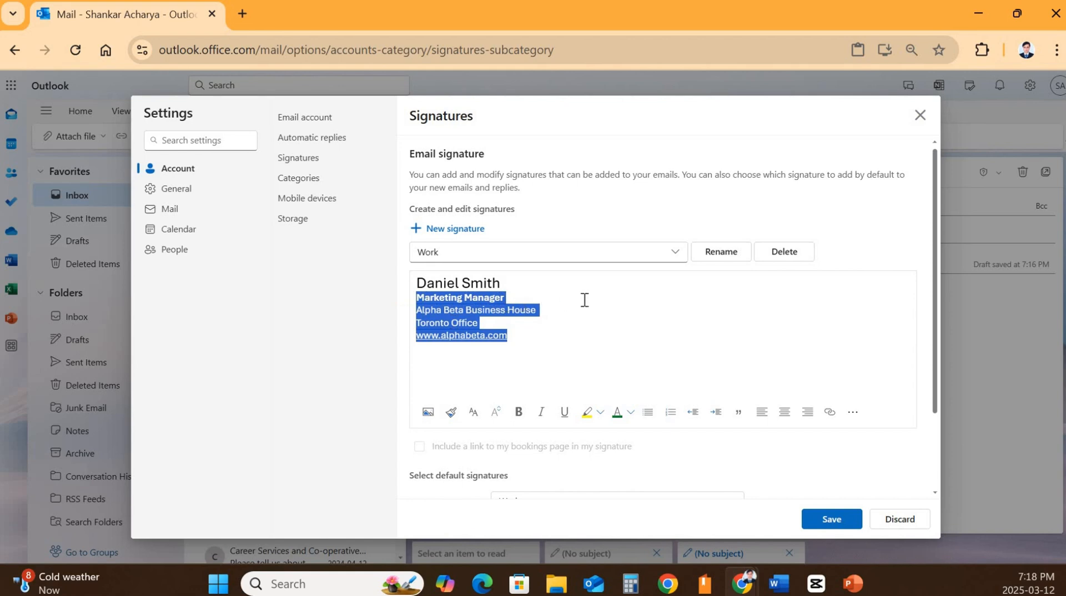
{"action": "right_click", "coordinate": [567, 296]}
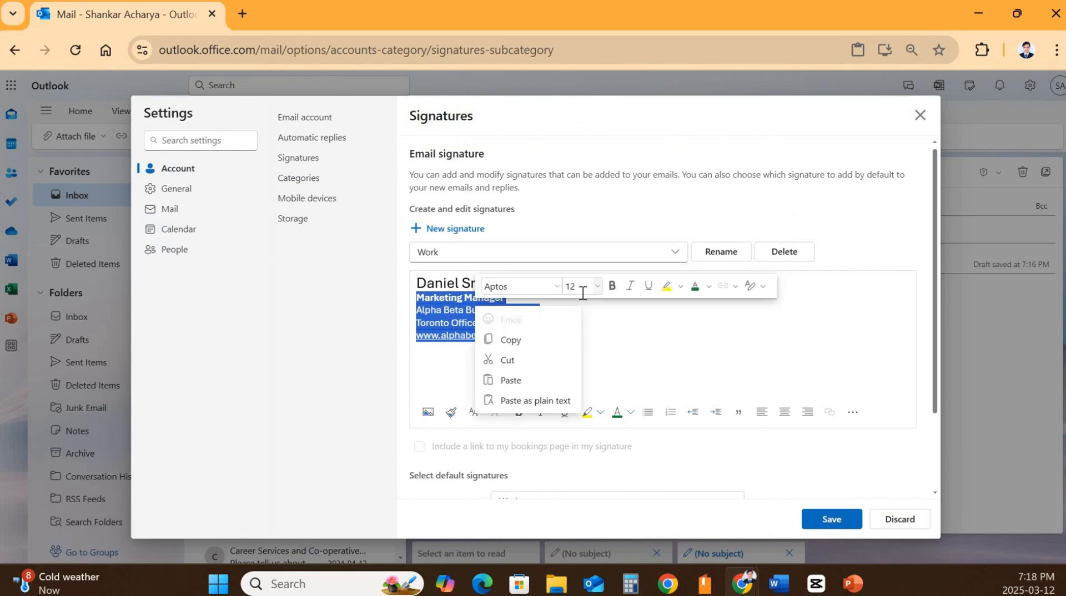
{"action": "left_click", "coordinate": [575, 281]}
{"action": "type", "text": "14"}
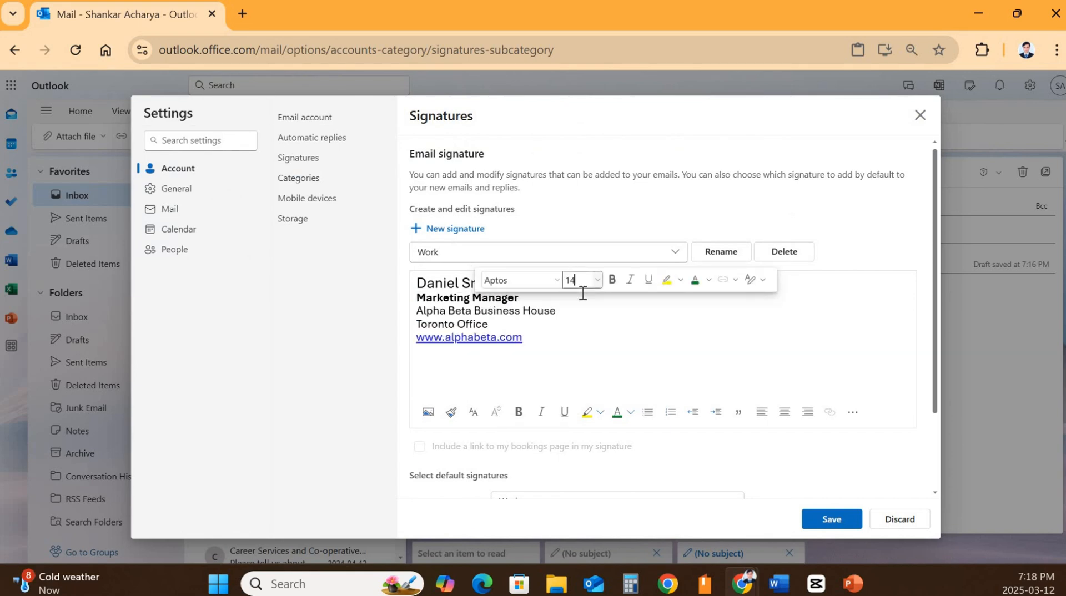
{"action": "key", "text": "Return"}
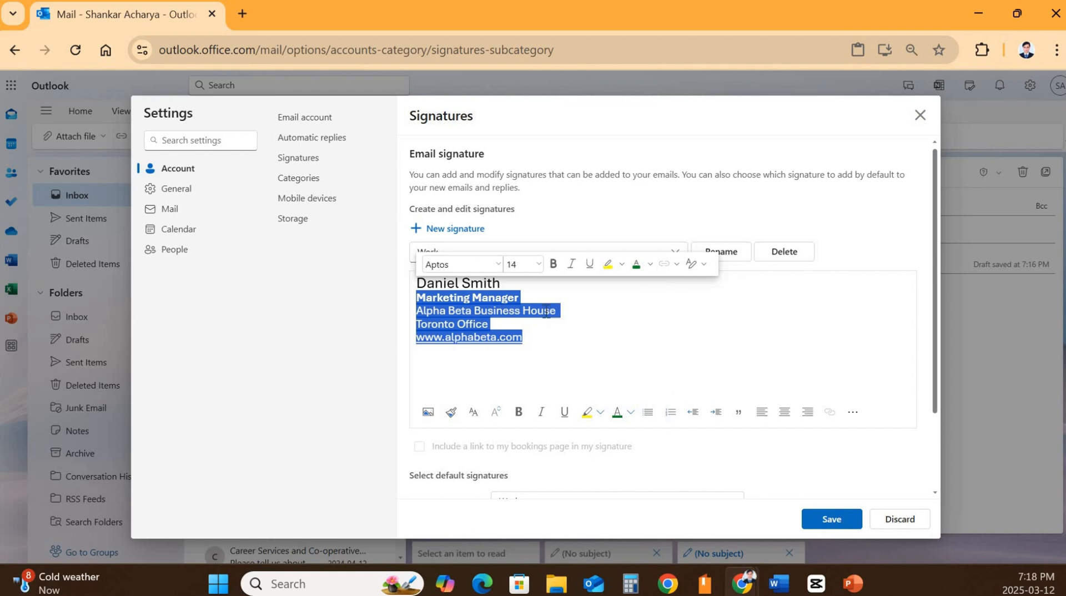
- Re-apply bold to the name line and colour it green
{"action": "left_click", "coordinate": [525, 283]}
{"action": "left_click_drag", "start_coordinate": [521, 283], "coordinate": [411, 286]}
{"action": "left_click", "coordinate": [552, 253]}
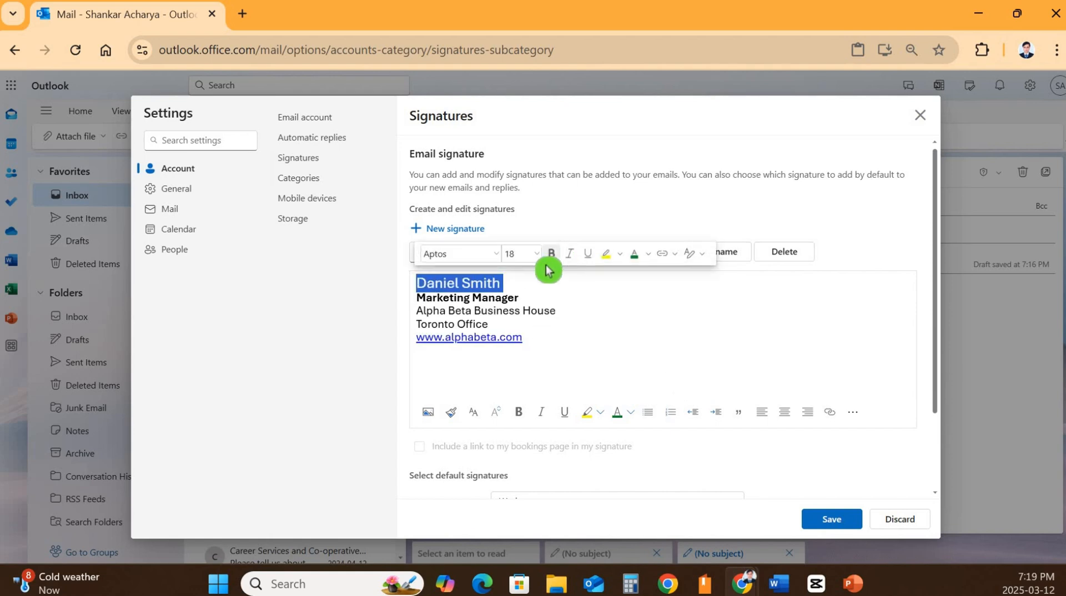
{"action": "left_click", "coordinate": [456, 284]}
{"action": "left_click_drag", "start_coordinate": [512, 283], "coordinate": [416, 283]}
{"action": "left_click", "coordinate": [617, 414]}
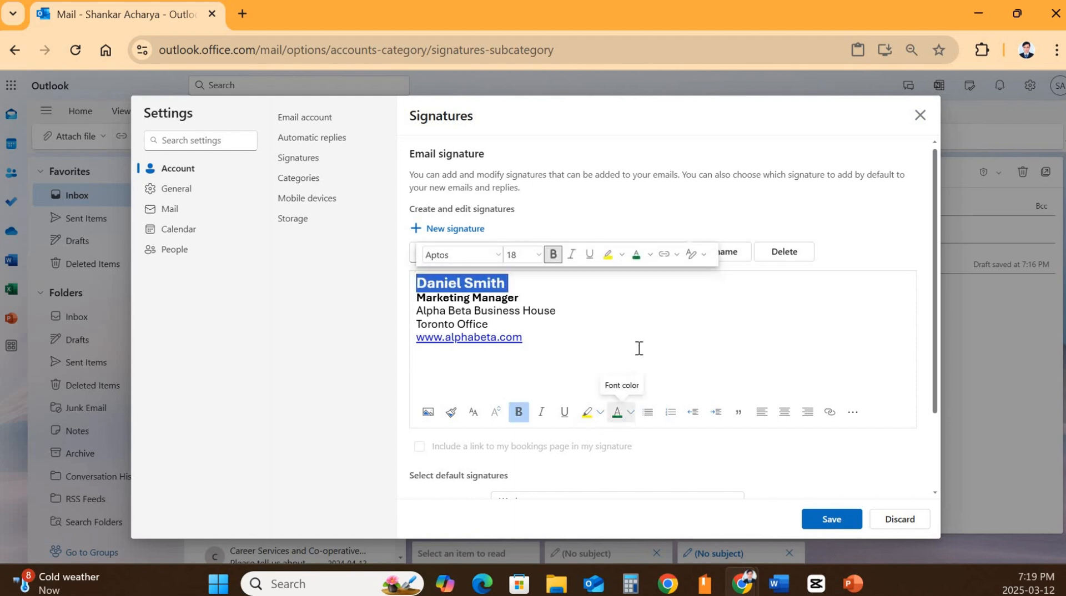
{"action": "left_click", "coordinate": [640, 345]}
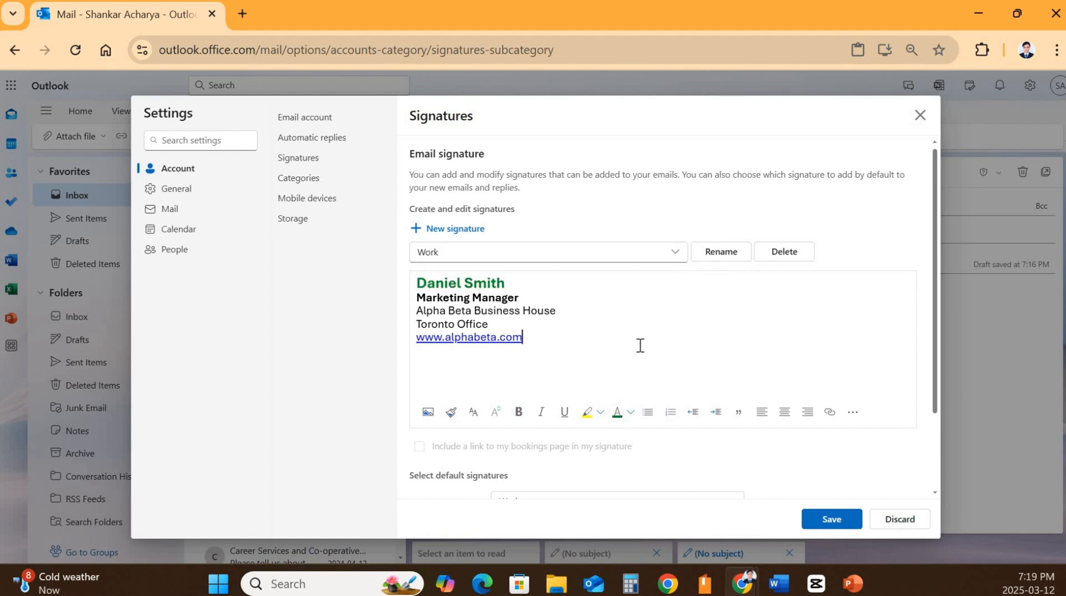
- Save the Work signature, pick Work for New Messages, and close Settings
{"action": "scroll", "coordinate": [688, 414], "scroll_direction": "down", "scroll_amount": 2}
{"action": "left_click", "coordinate": [826, 517]}
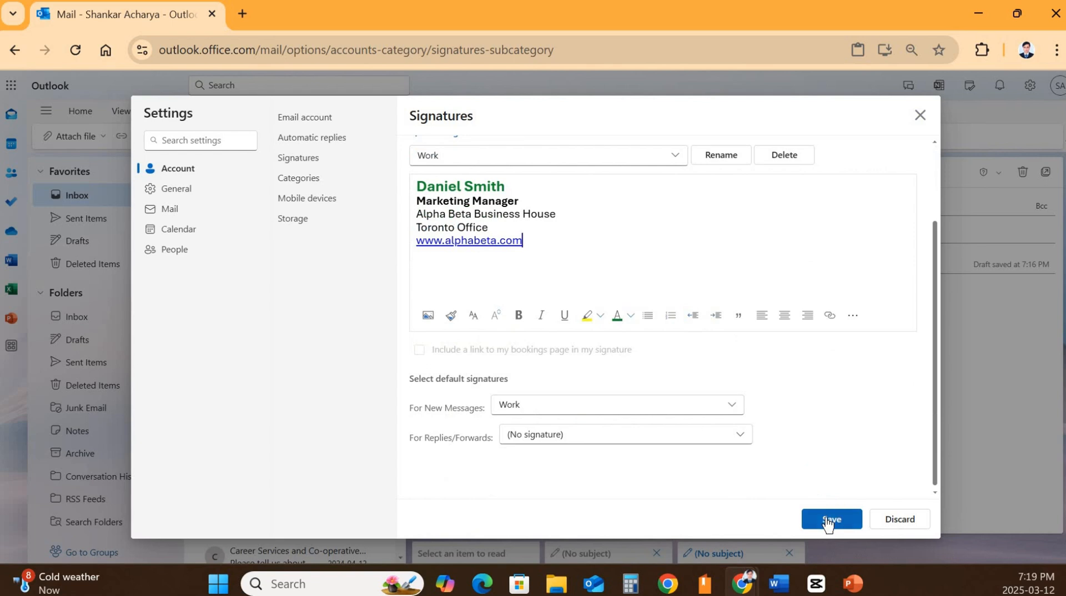
{"action": "scroll", "coordinate": [669, 313], "scroll_direction": "up", "scroll_amount": 1}
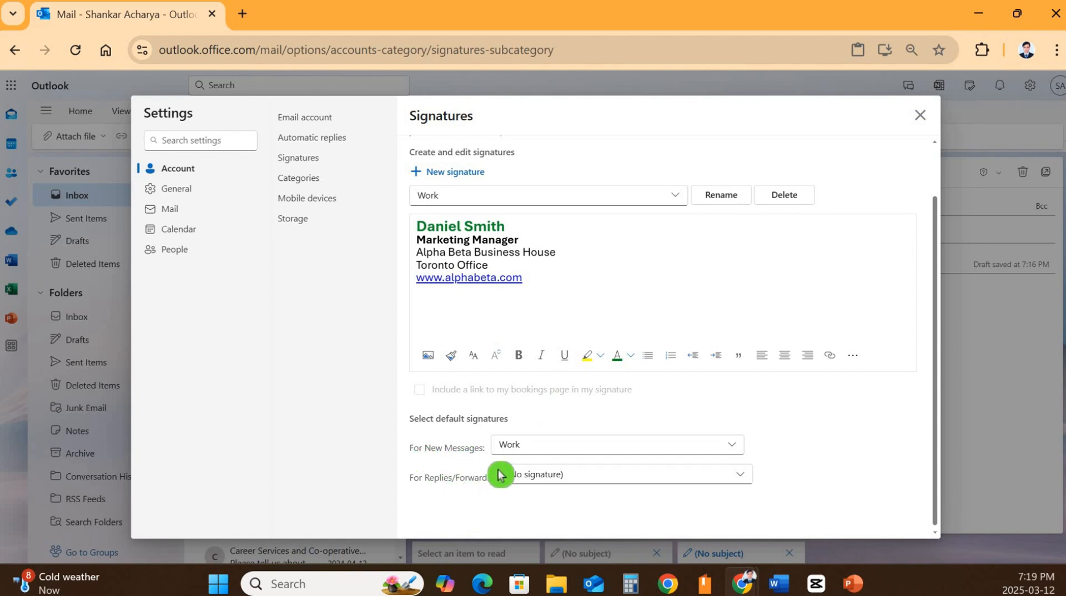
{"action": "left_click", "coordinate": [615, 452]}
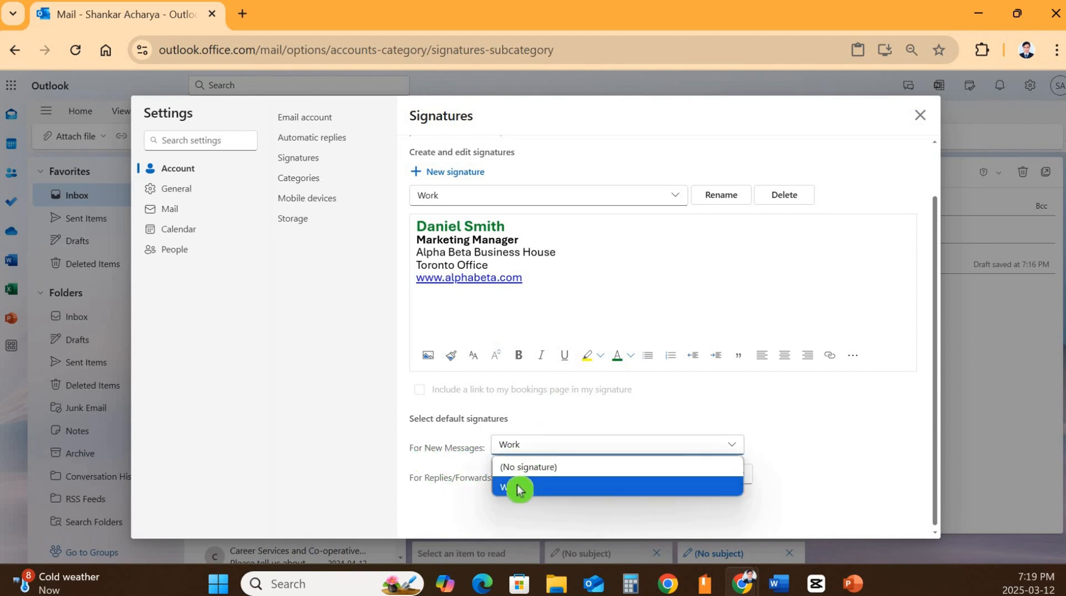
{"action": "left_click", "coordinate": [520, 488]}
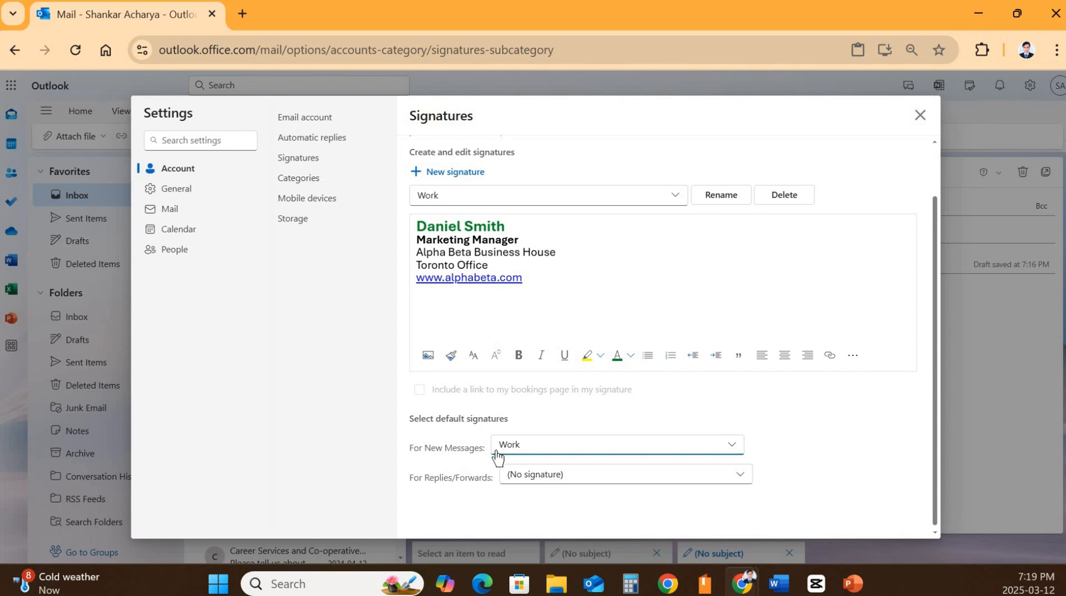
{"action": "left_click", "coordinate": [516, 457]}
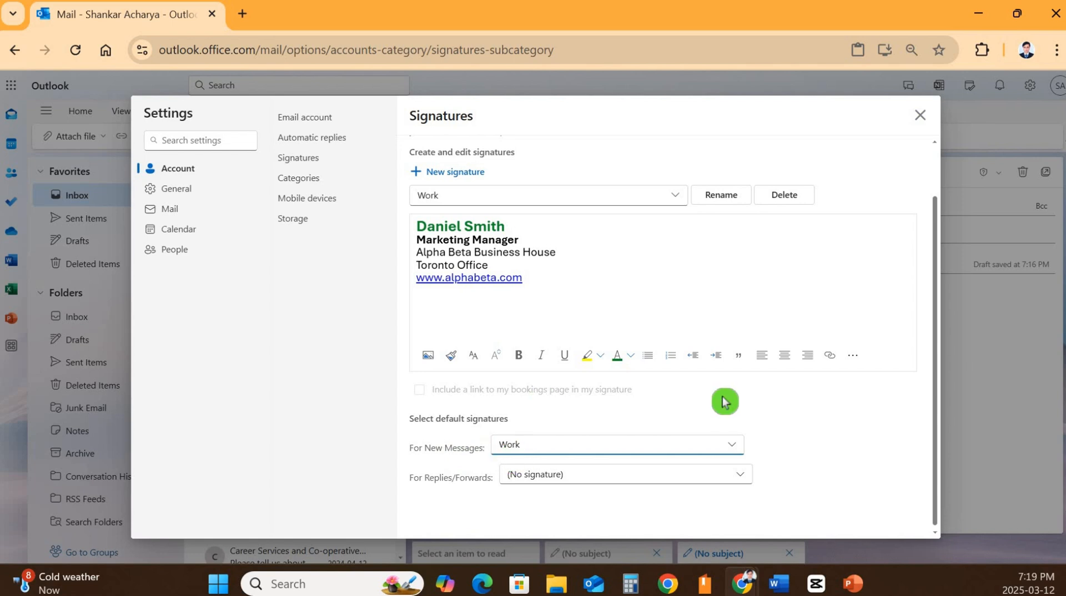
{"action": "left_click", "coordinate": [920, 115]}
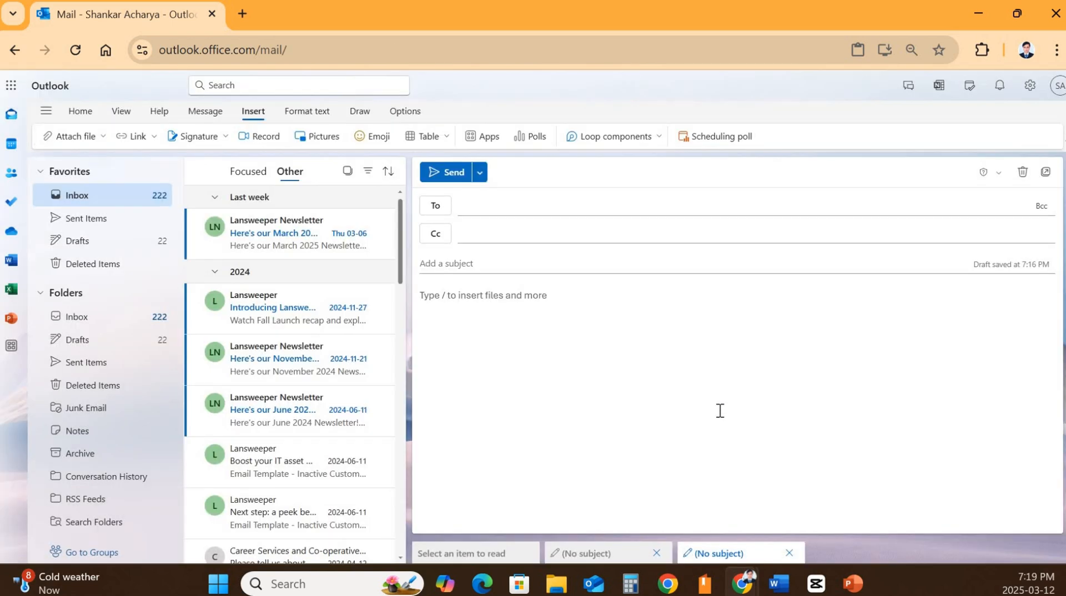
- Discard the blank draft, start a new mail, and type 'Hi' above the auto-inserted signature
{"action": "left_click", "coordinate": [1023, 172]}
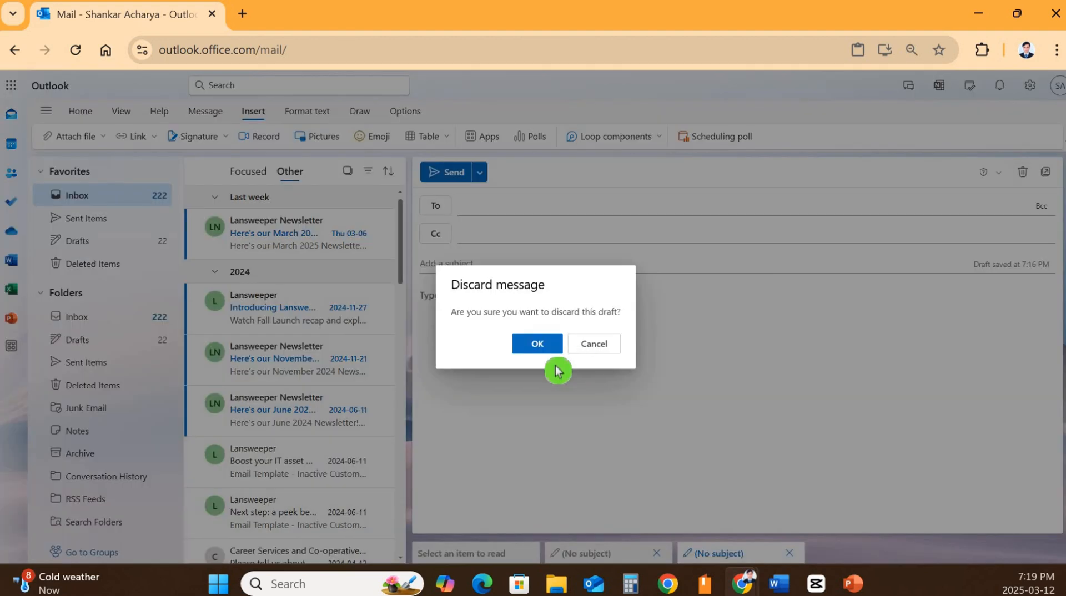
{"action": "left_click", "coordinate": [534, 345]}
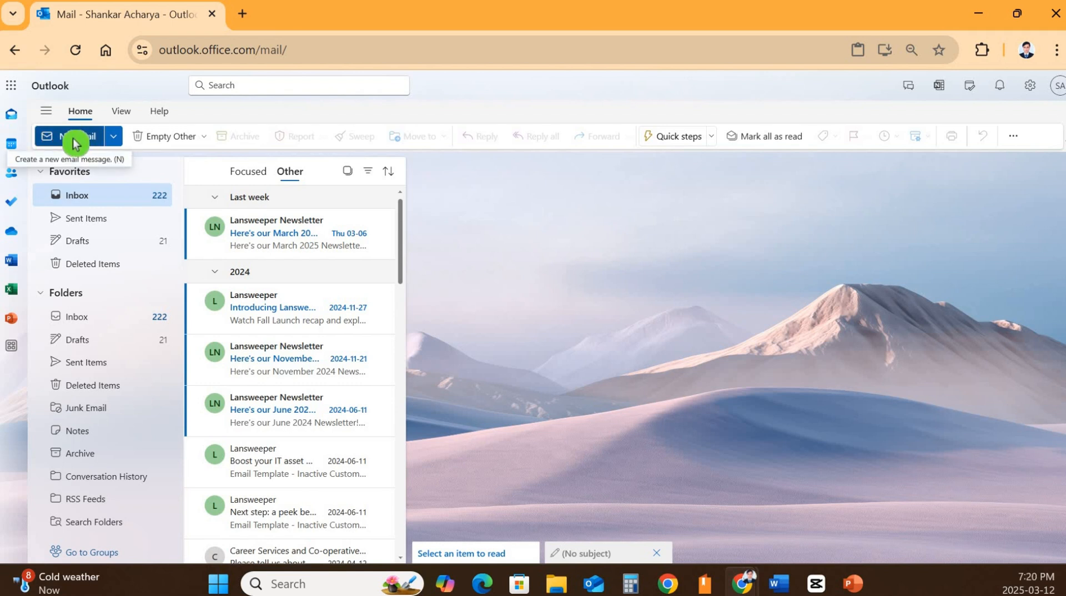
{"action": "key", "text": "n"}
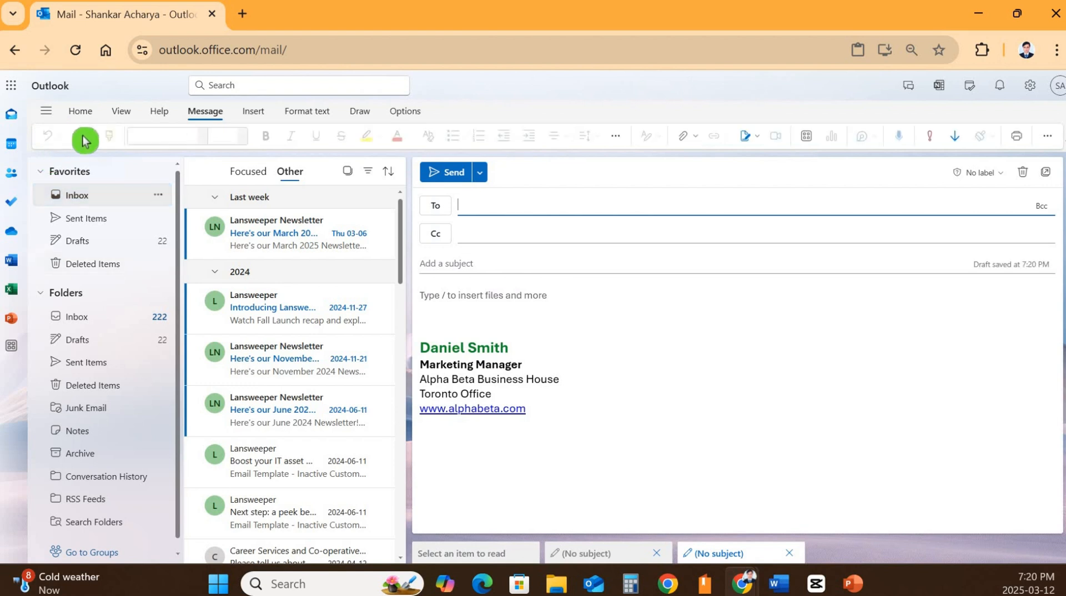
{"action": "left_click", "coordinate": [442, 308]}
{"action": "type", "text": "Hi"}
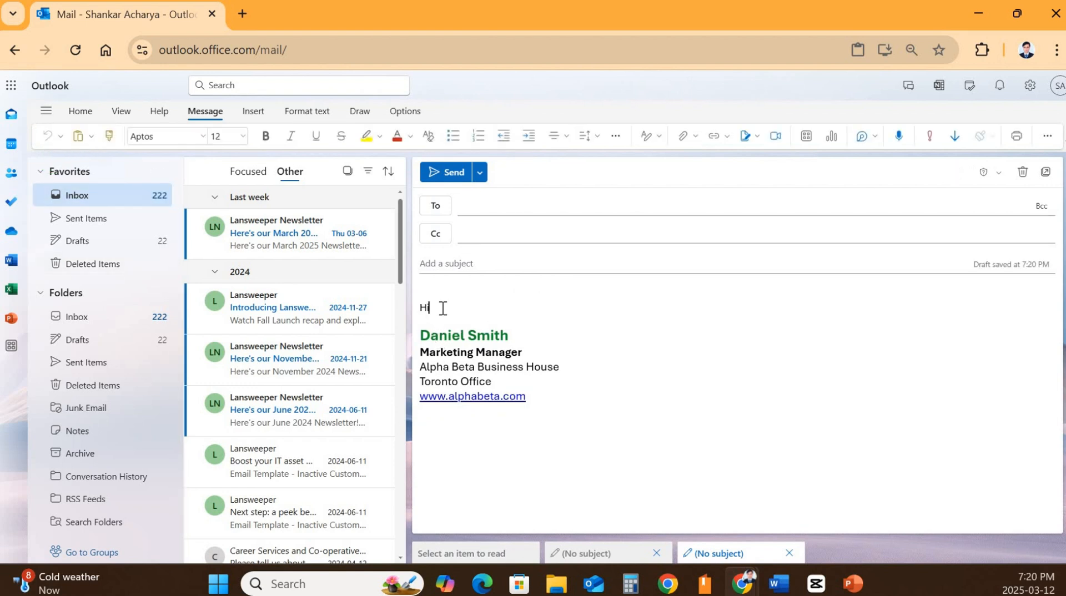